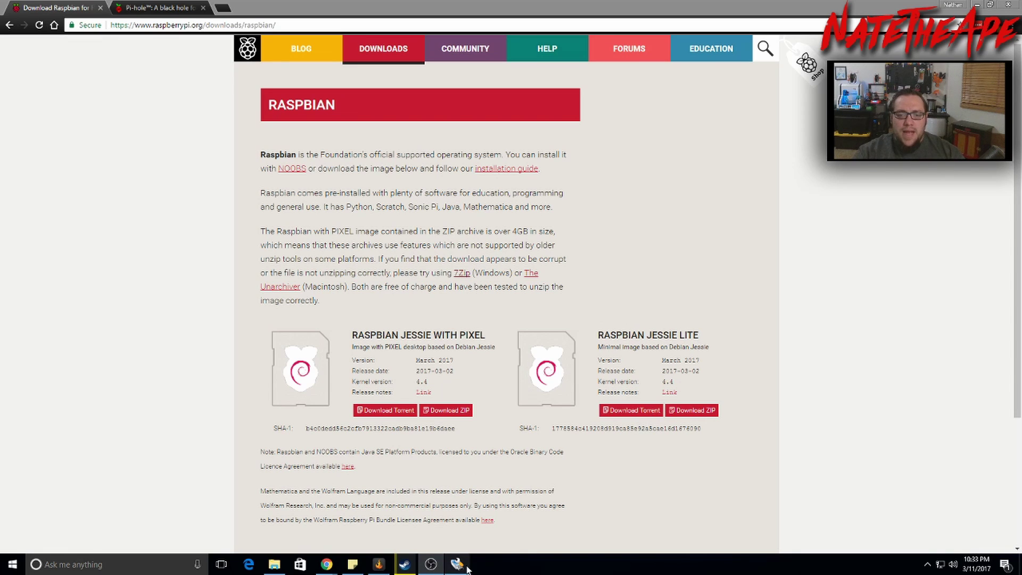
In Win32 Disk Imager, select 2017-03-02-raspbian-jessie-lite.img from Desktop > Images.
mouse_move(466, 568)
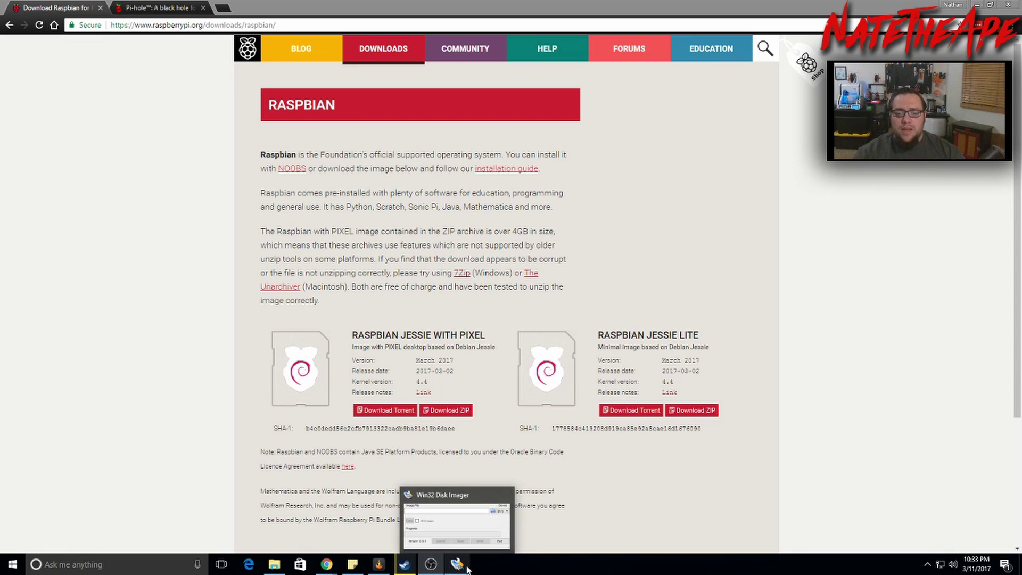
left_click(466, 567)
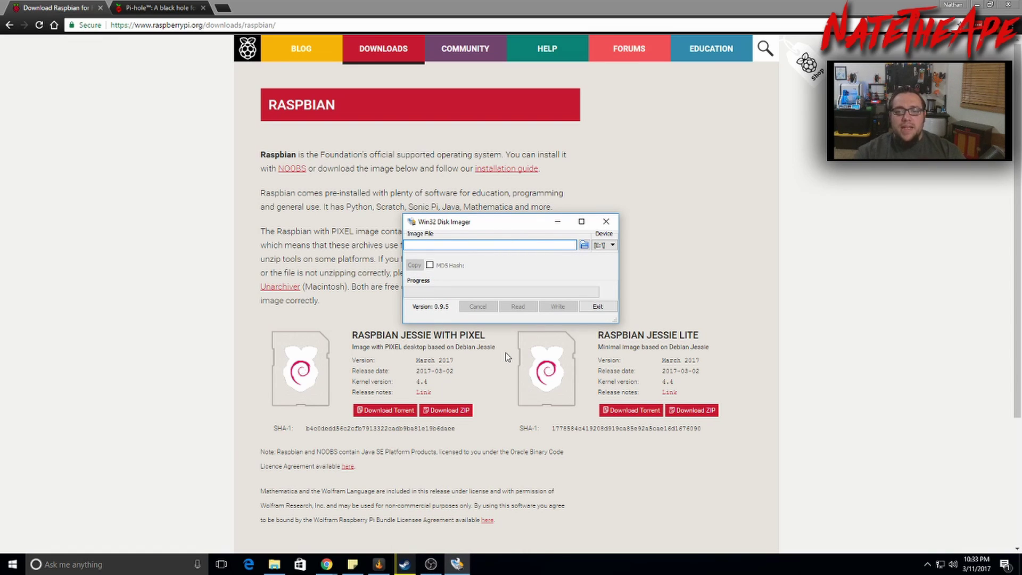
left_click(584, 246)
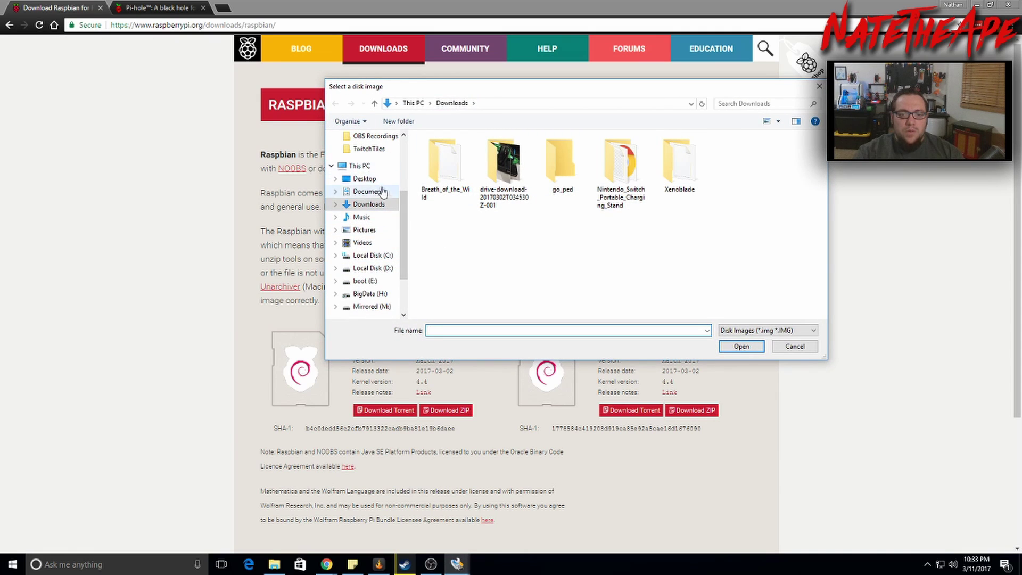
left_click(367, 179)
double_click(437, 153)
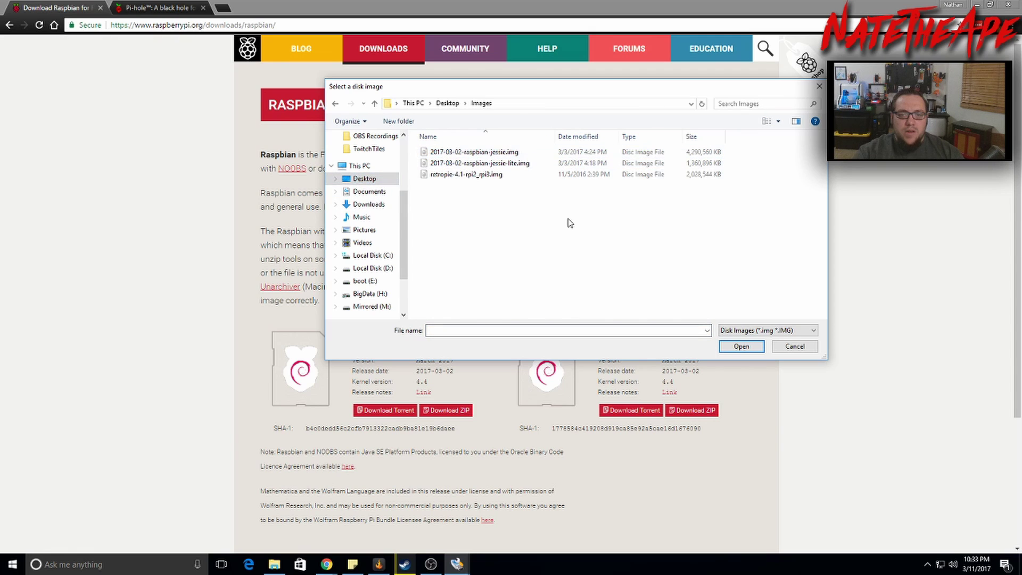
left_click(484, 164)
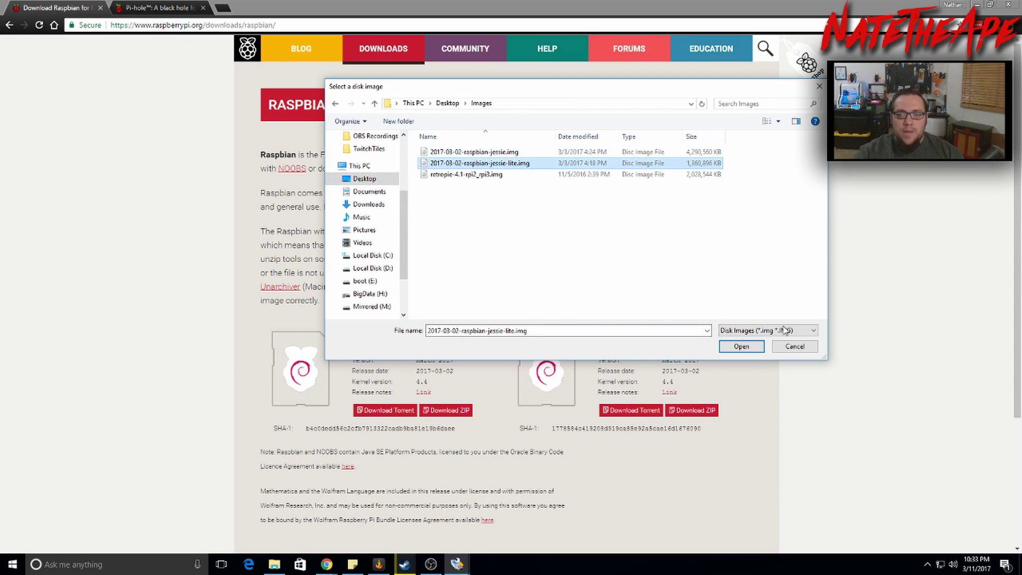
Load the image and write it to the SD card, confirming the overwrite.
left_click(741, 346)
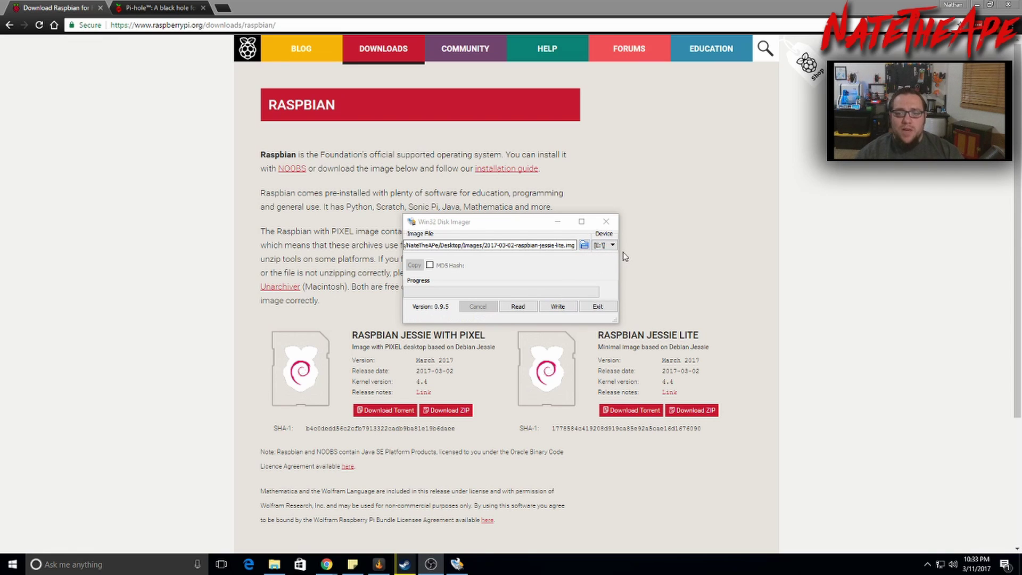
left_click(557, 306)
left_click(534, 294)
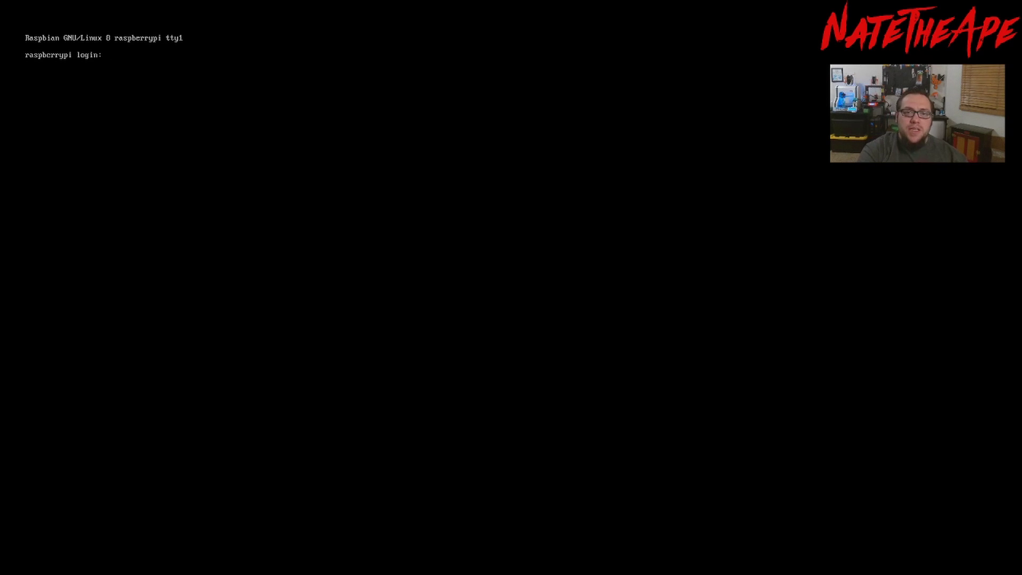
Log in as pi with the account password and run sudo raspi-config.
type("pi")
key("Return")
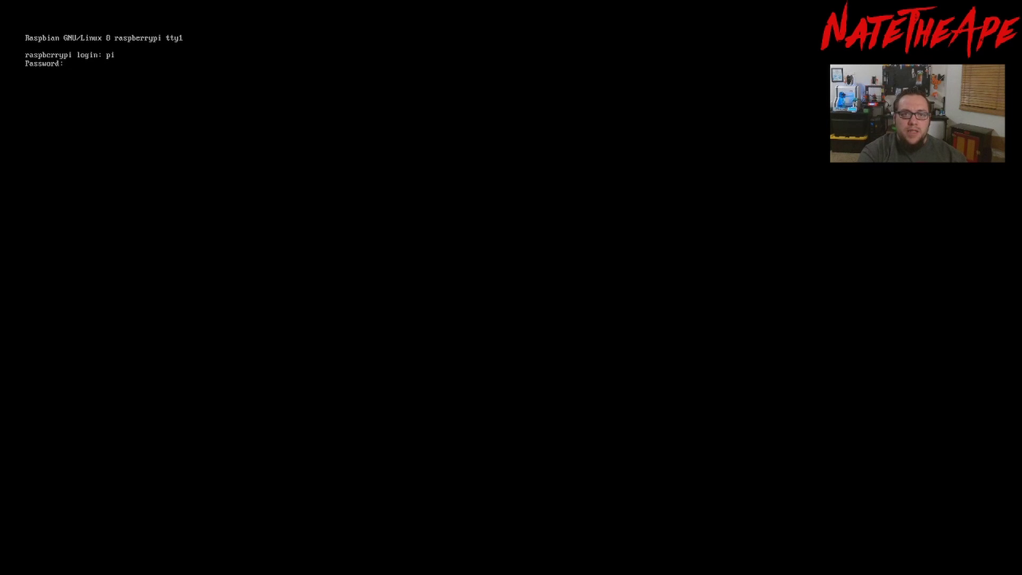
key("Return")
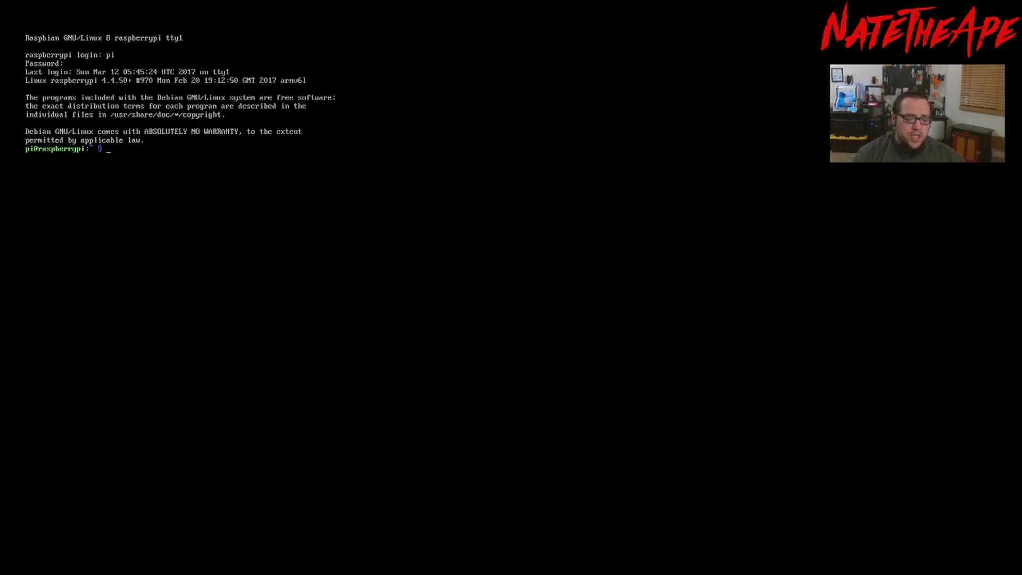
type("sudo")
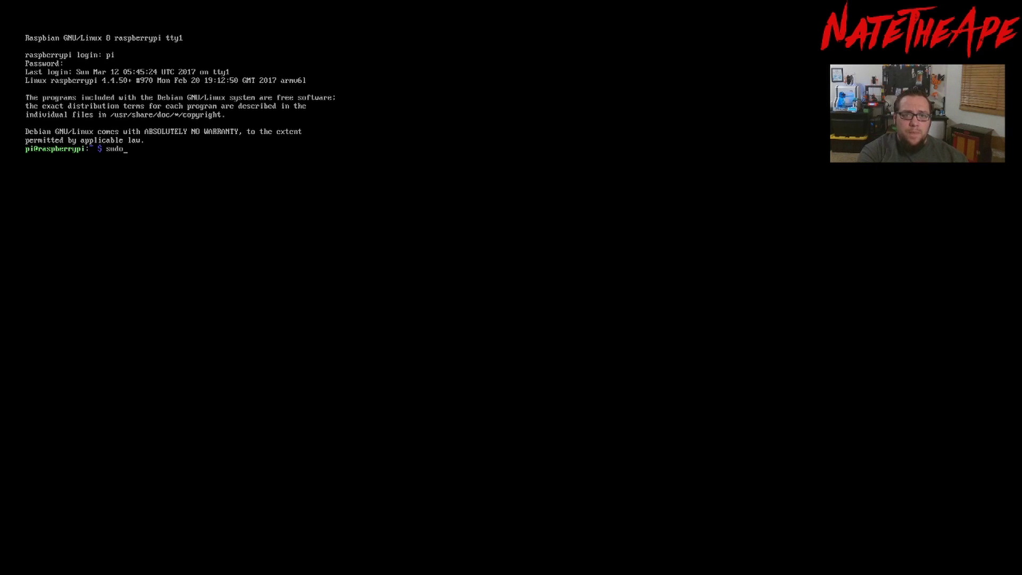
type(" raspi-config")
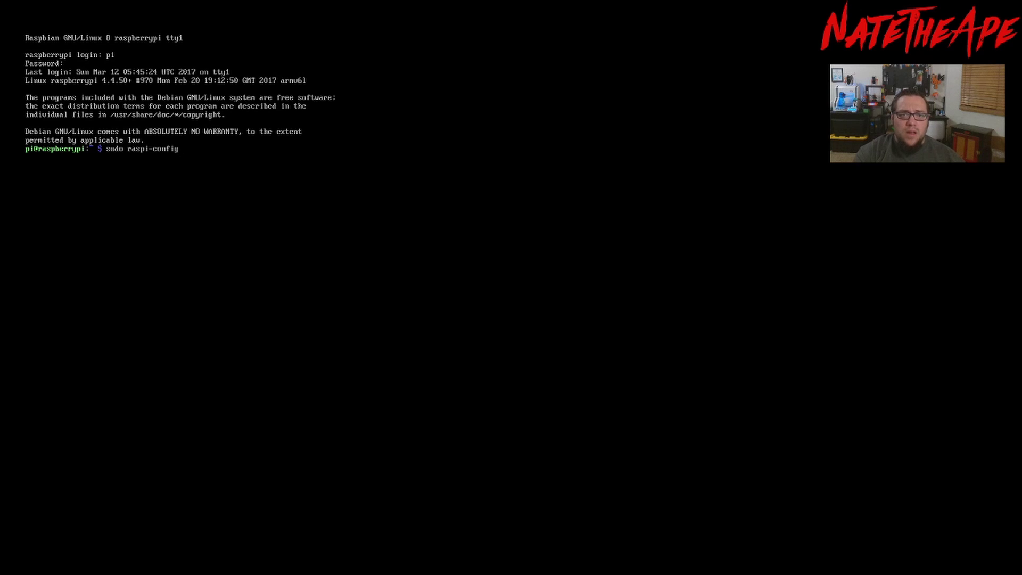
key("Return")
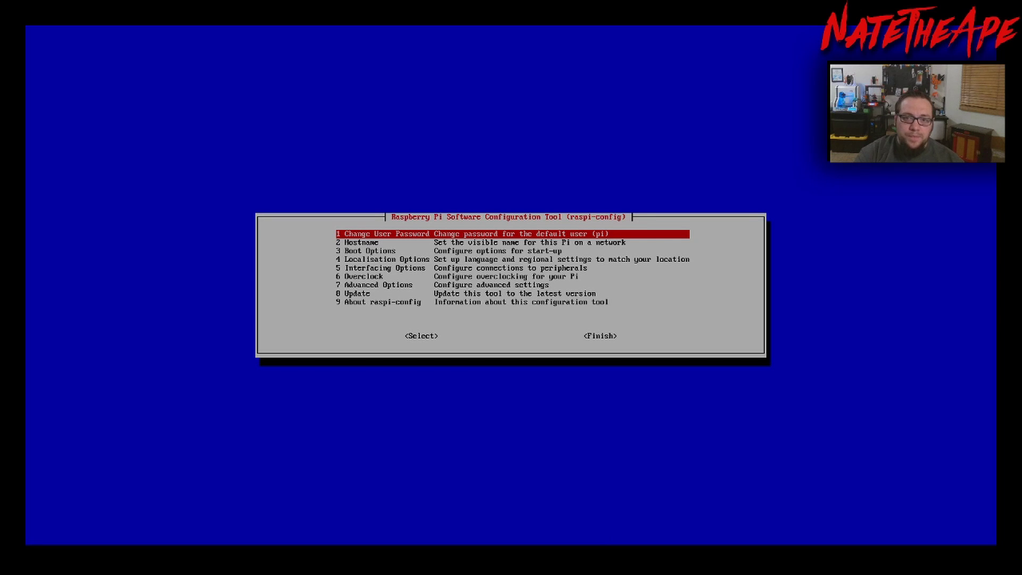
Try changing the pi user's password; the attempt ends in an error message.
key("Return")
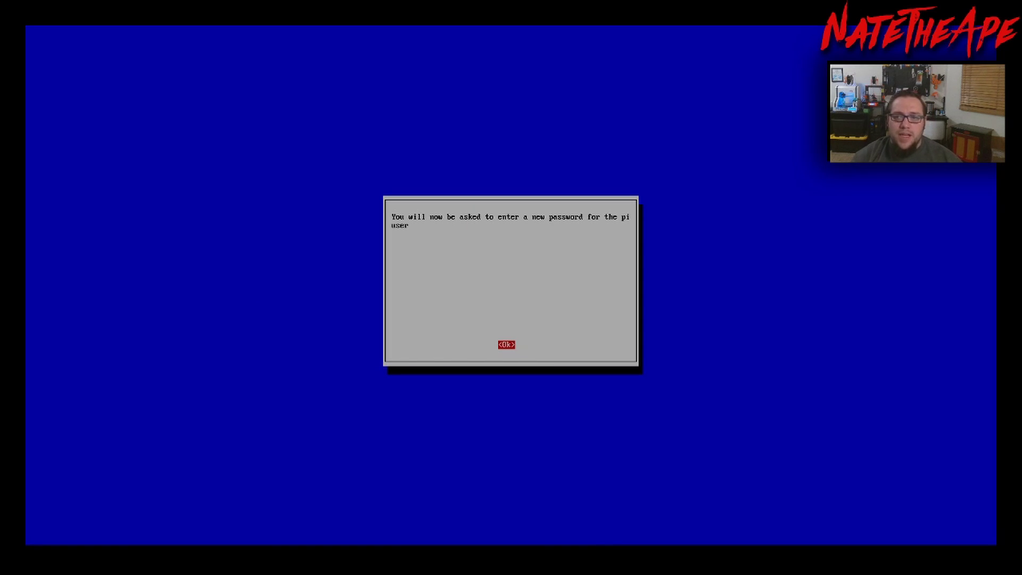
key("Return")
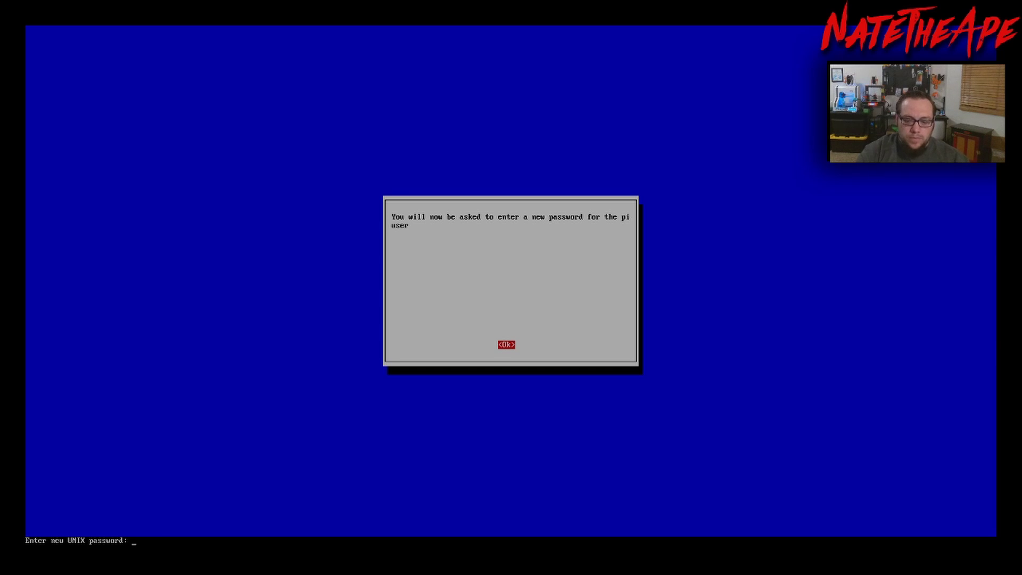
key("Return")
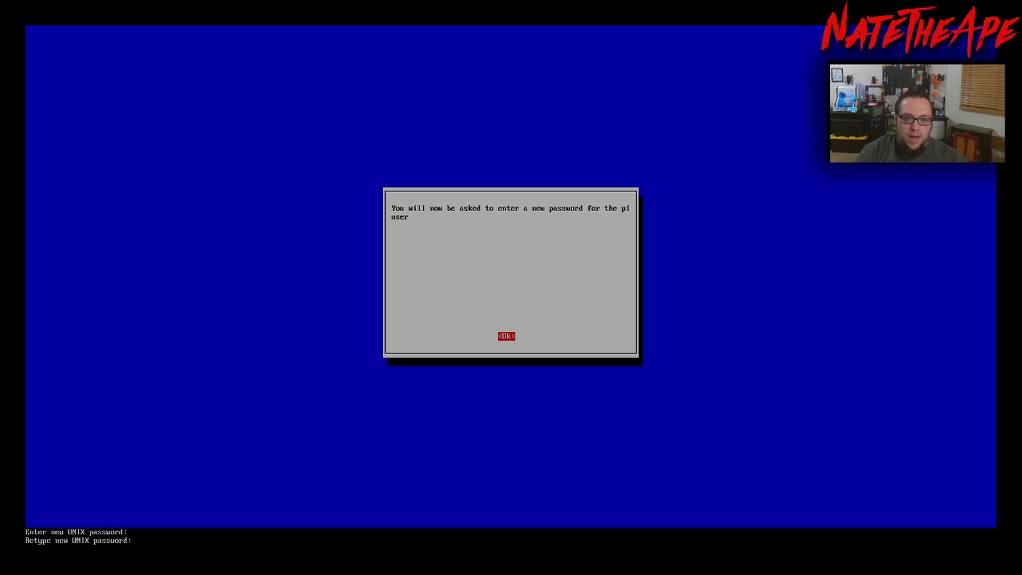
key("Return")
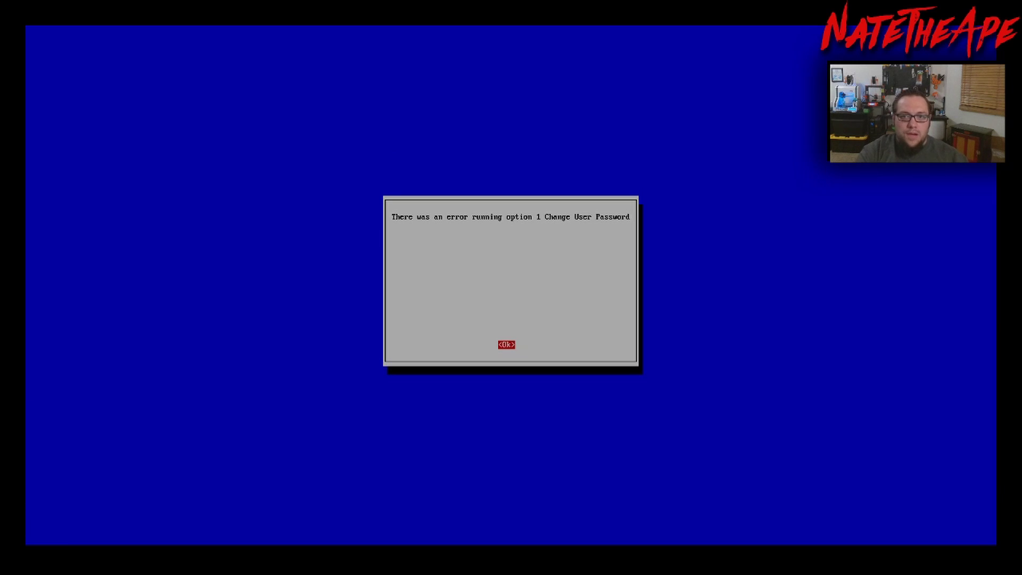
key("Return")
Change the pi password again, retyping it, and dismiss the success message.
key("Return")
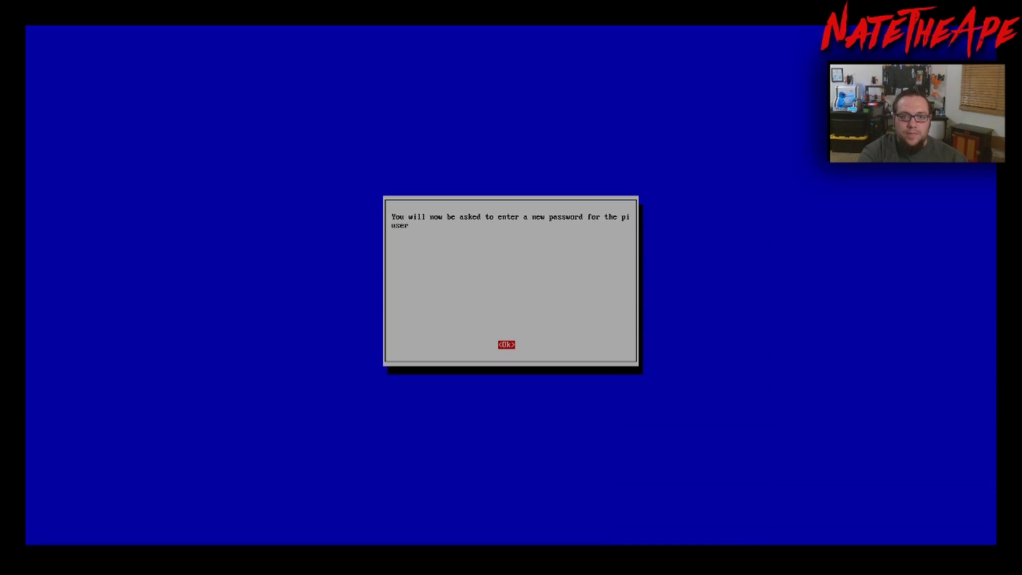
key("Return")
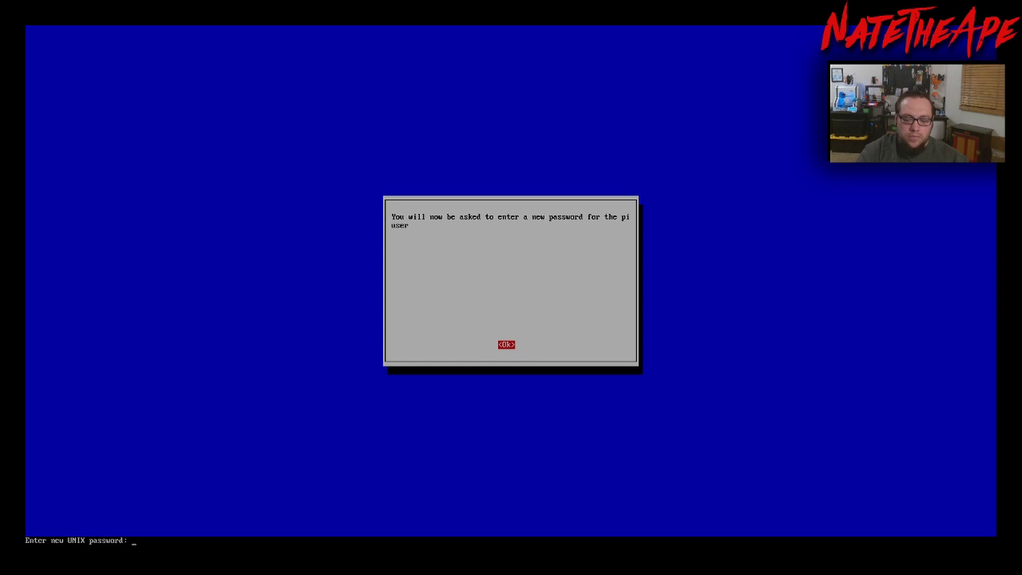
key("Return")
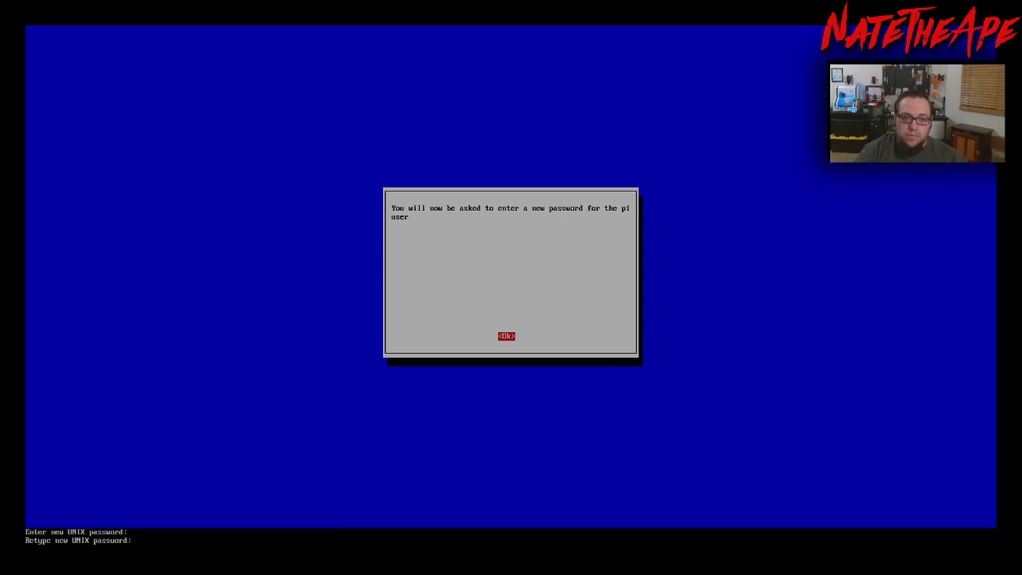
key("Return")
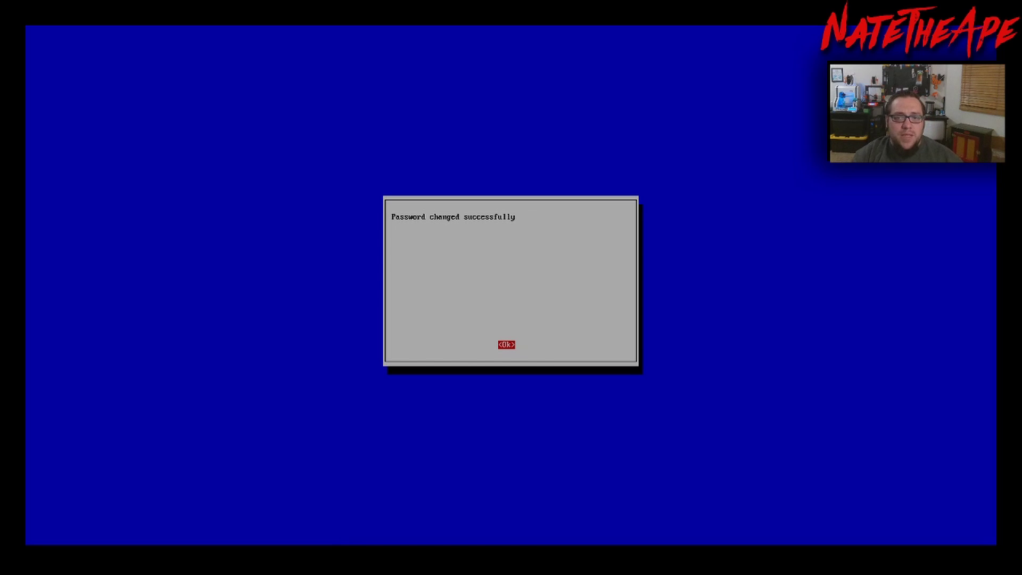
key("Return")
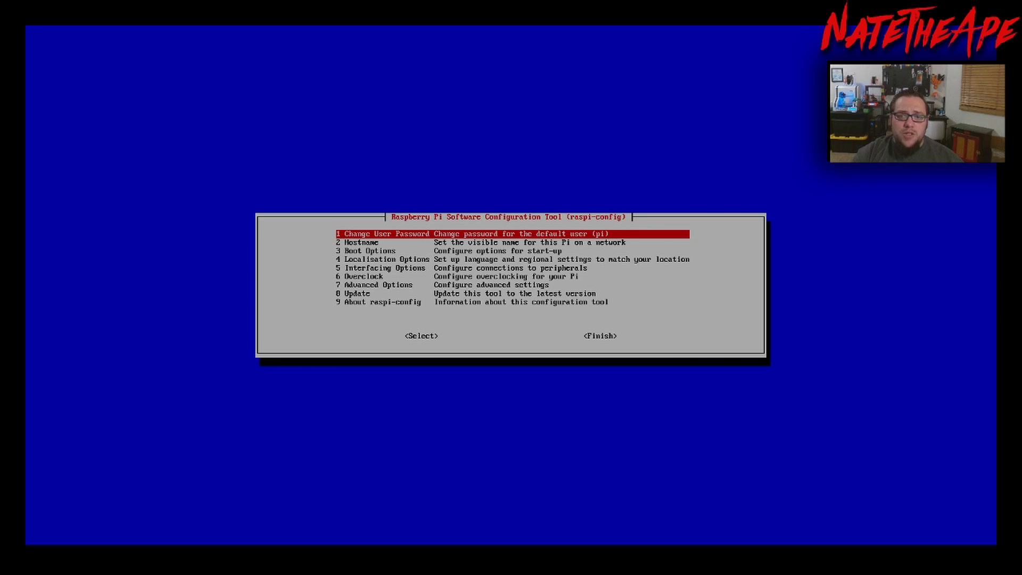
Enable the SSH server under 5 Interfacing Options > P2 SSH and acknowledge the confirmation.
key("Down")
key("Down")
key("Down")
key("Down")
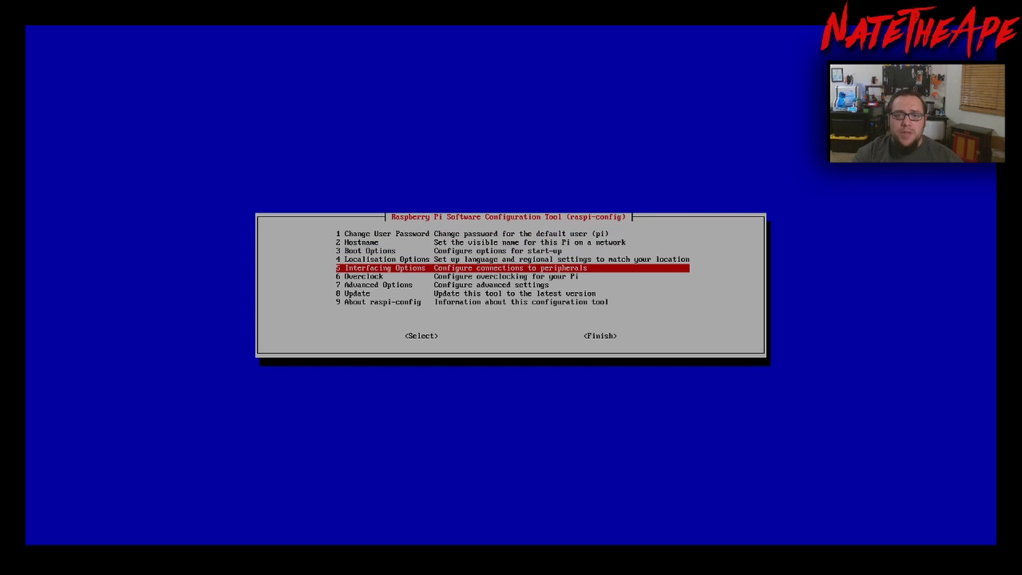
key("Return")
key("Down")
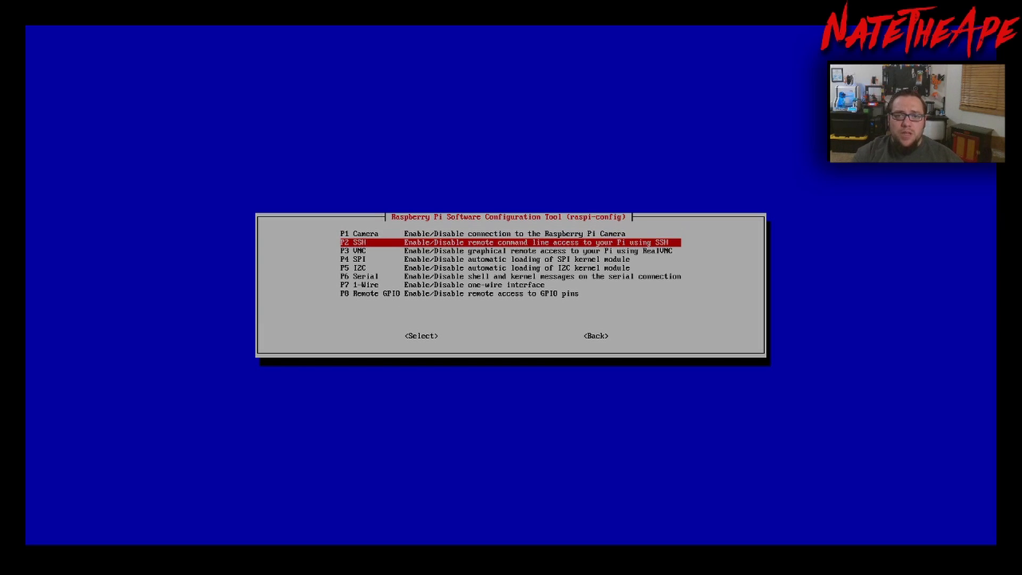
key("Return")
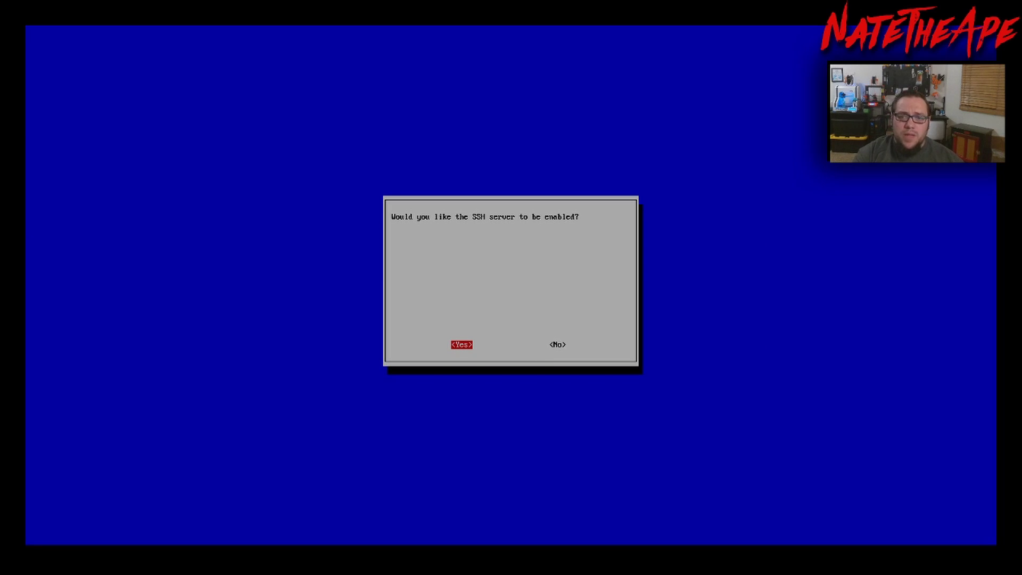
key("Return")
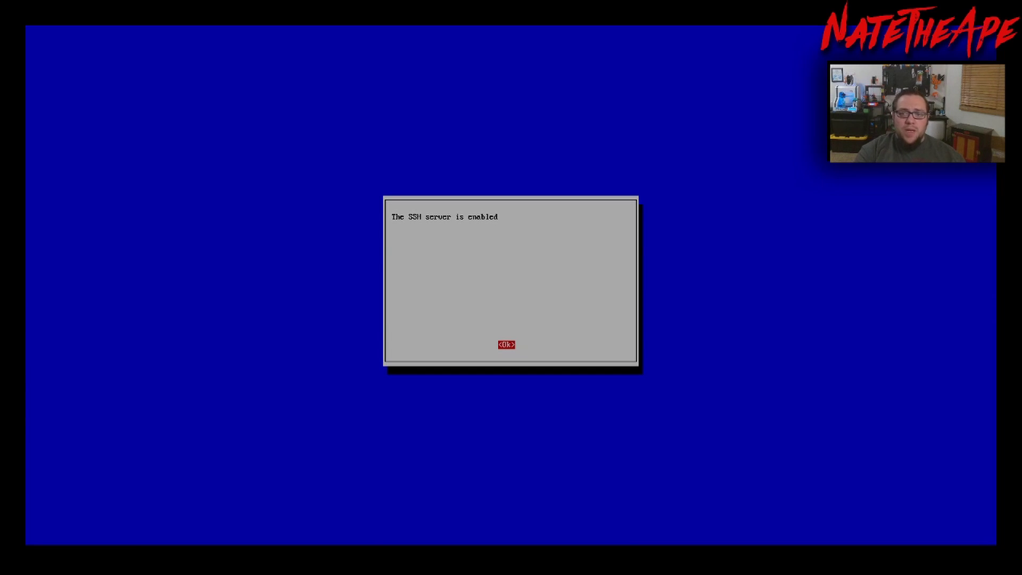
key("Return")
key("Tab")
key("Tab")
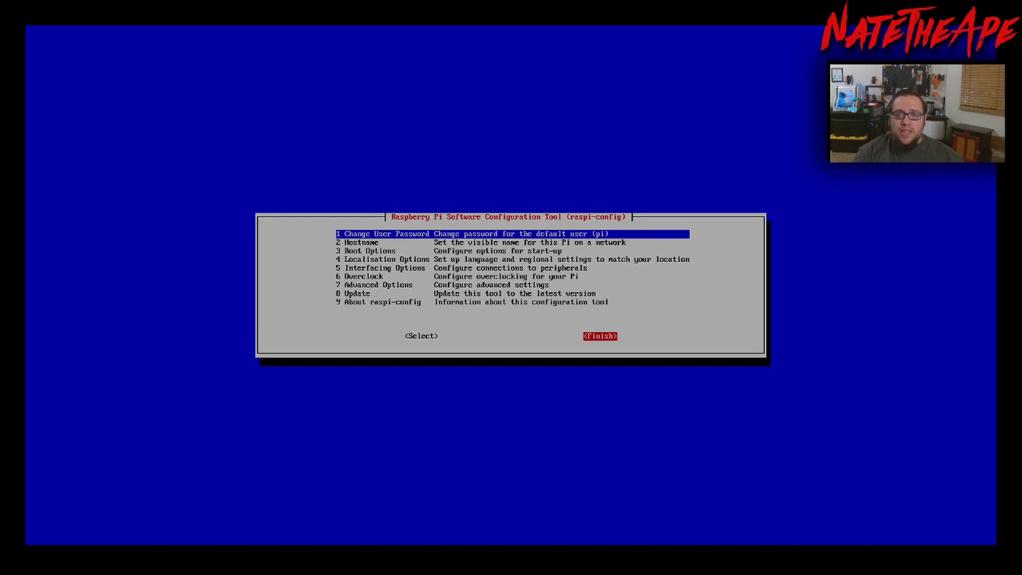
Exit raspi-config and run ifconfig to find the Pi's IP address.
key("Return")
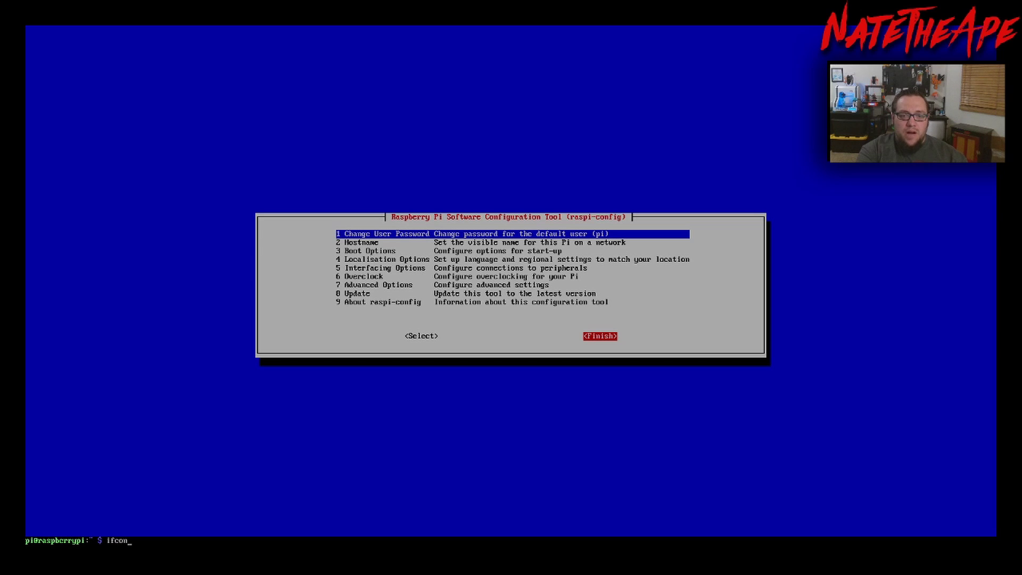
type("fig")
key("Return")
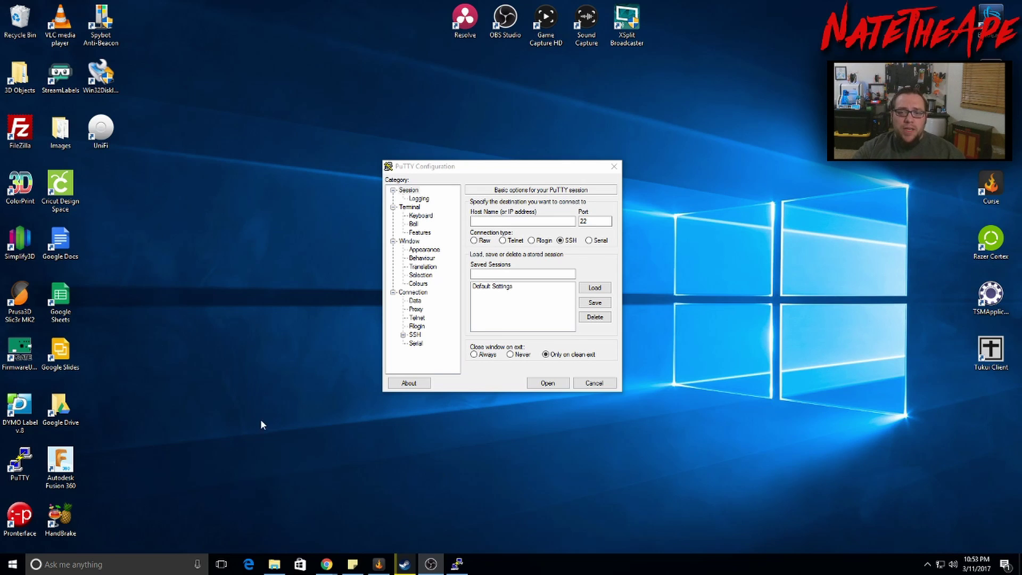
Connect PuTTY over SSH to 192.168.254.21 and centre the terminal window on screen.
left_click(494, 221)
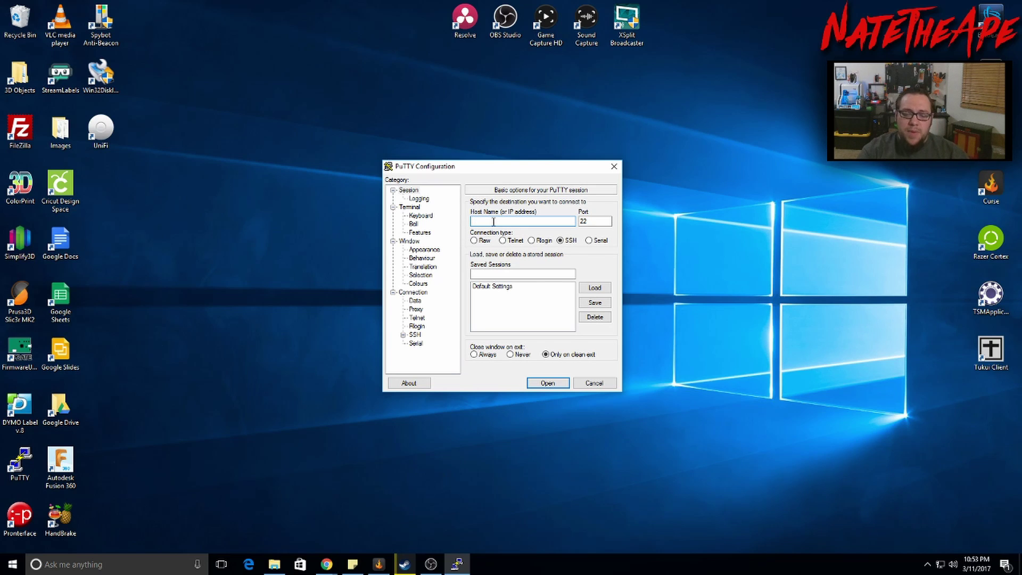
type("192")
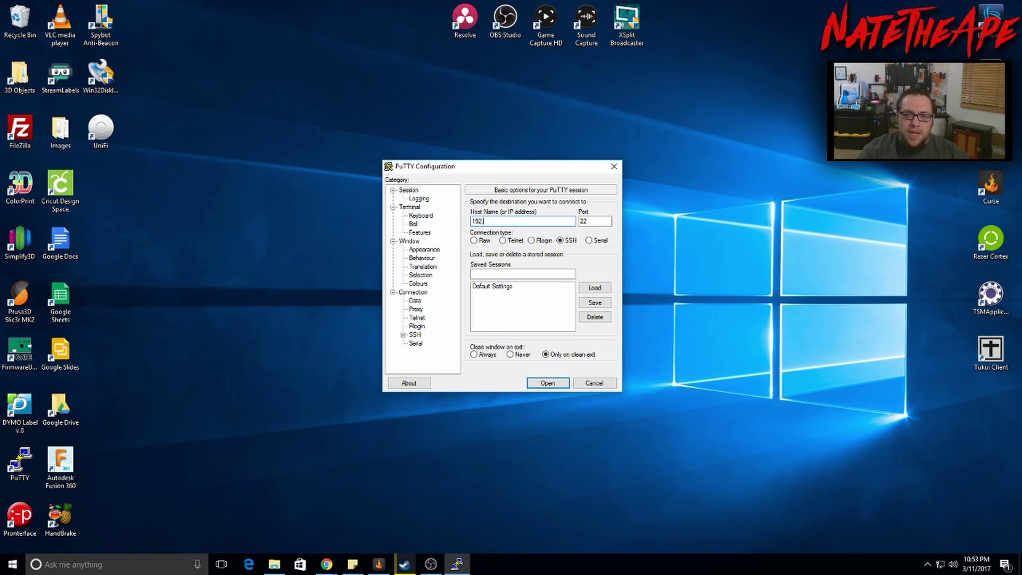
type(".168.254.21")
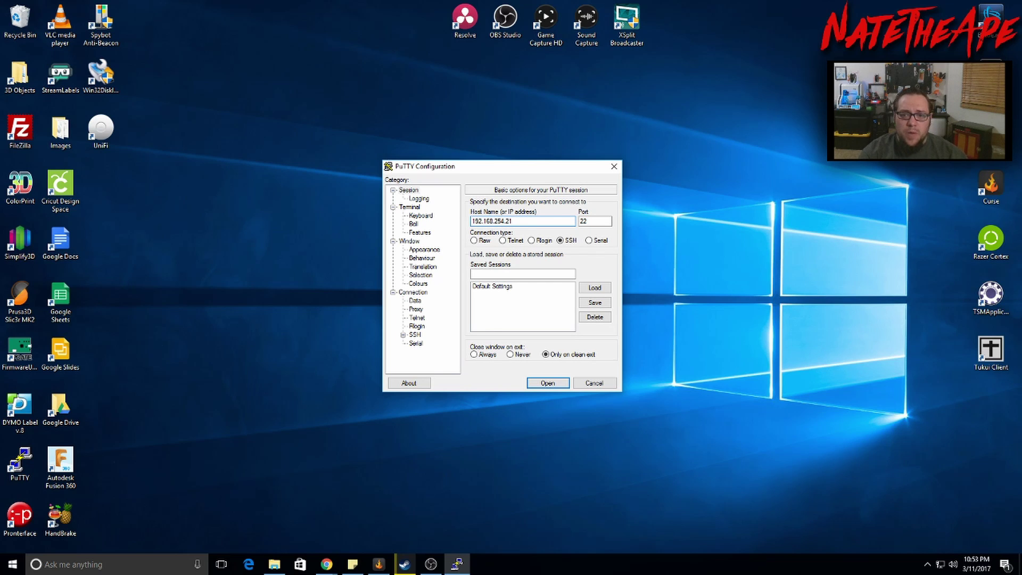
key("Return")
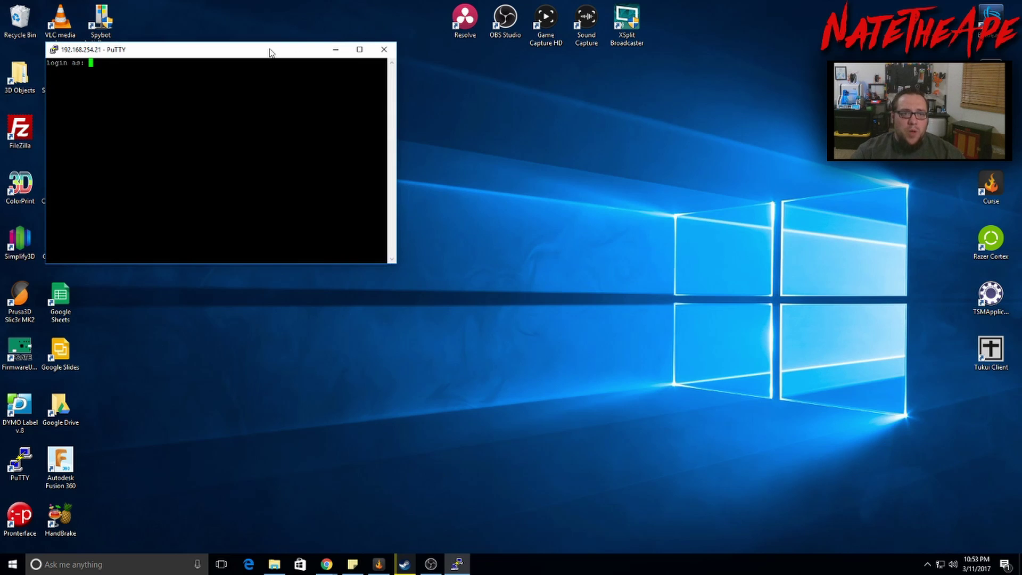
left_click_drag(271, 51, 555, 149)
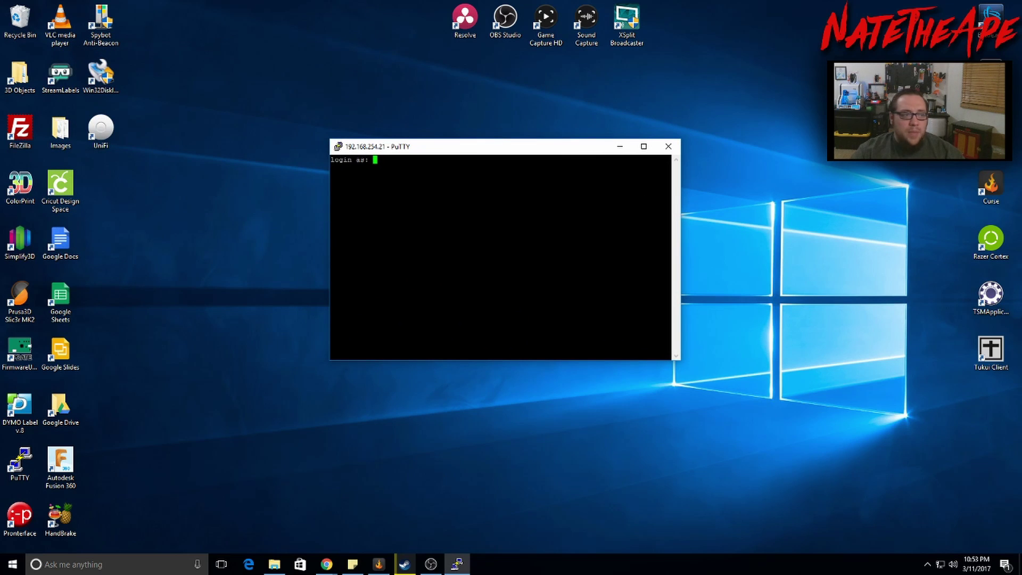